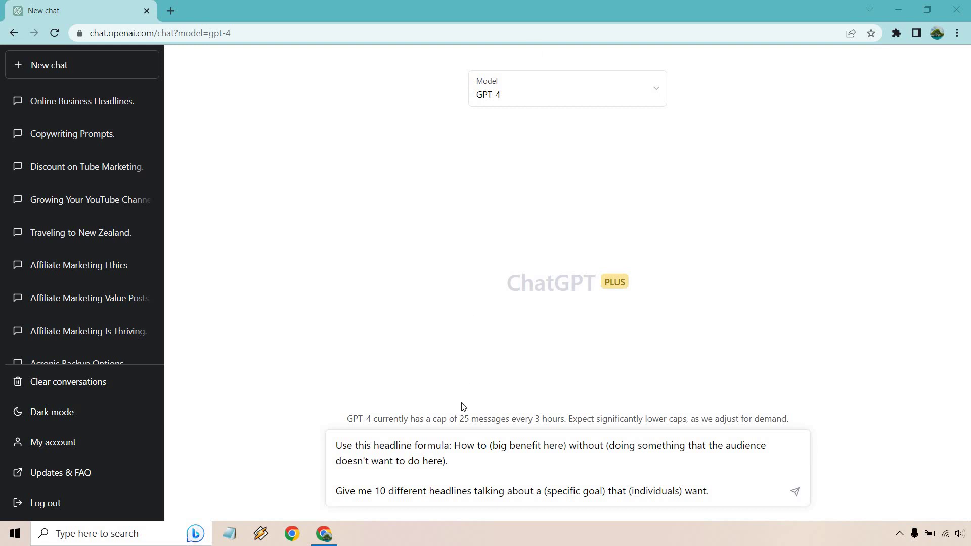
Step: Examine the How to…without formula and its big benefit placeholder in the prompt
left_click(456, 454)
left_click_drag(456, 454, 455, 447)
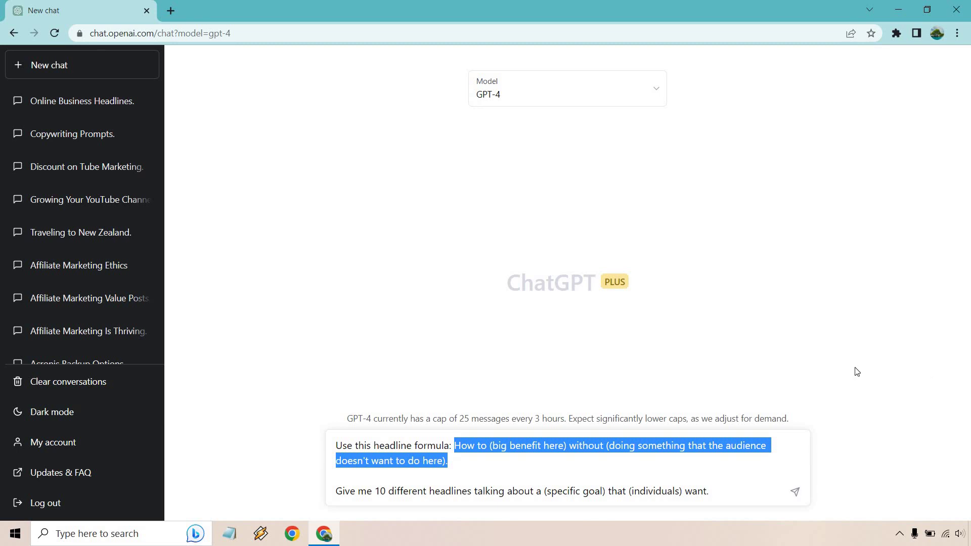
left_click(458, 462)
left_click_drag(457, 462, 334, 445)
left_click(395, 445)
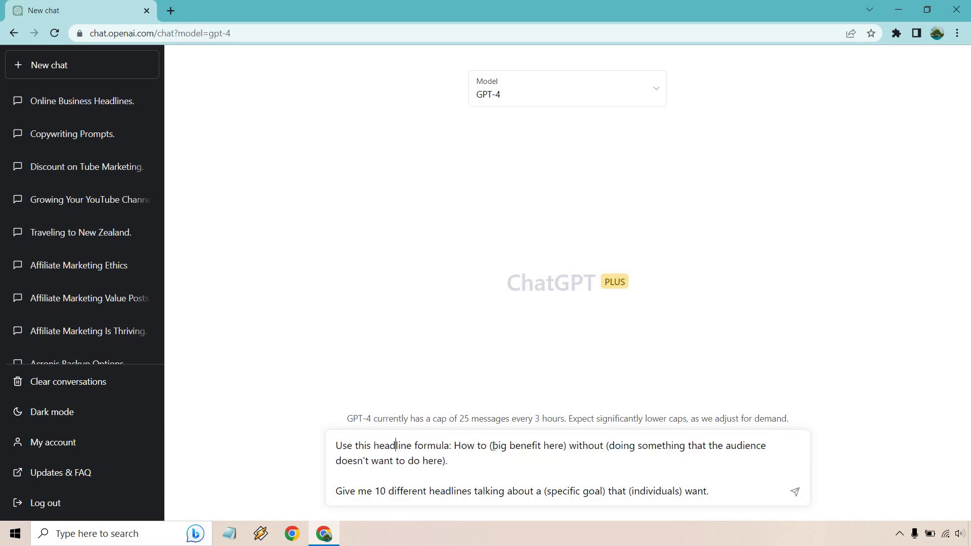
left_click_drag(493, 447, 443, 457)
left_click(480, 457)
Step: Look over the formula paragraph and the (individuals) placeholder in the prompt
left_click_drag(498, 445, 619, 458)
left_click(617, 457)
left_click_drag(449, 460, 321, 442)
left_click(509, 473)
left_click_drag(630, 491, 681, 490)
left_click(733, 488)
Step: Fill in 'building an online business' and 'entrepreneurs', then delete the trailing 'that entrepreneurs want.' phrase
key("ctrl+a")
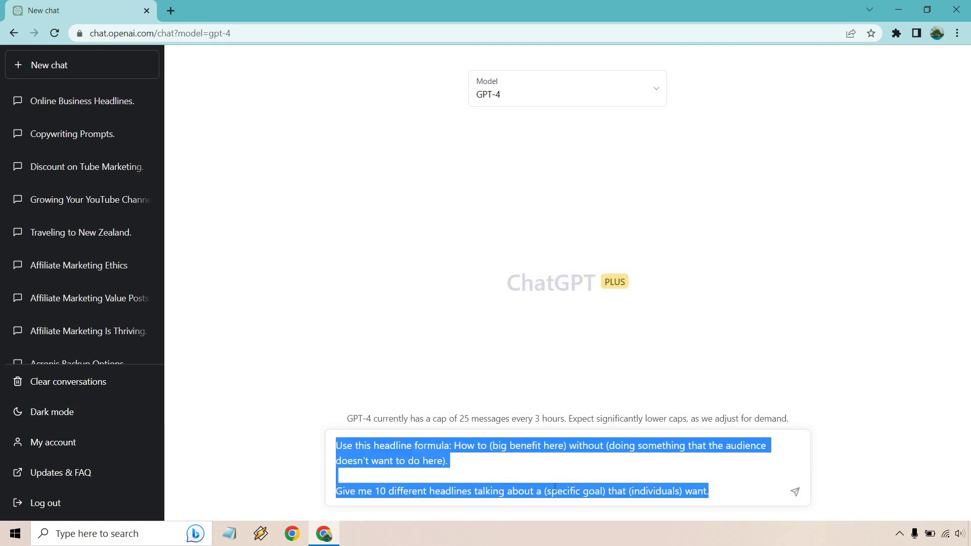
left_click(551, 490)
left_click_drag(546, 490, 610, 482)
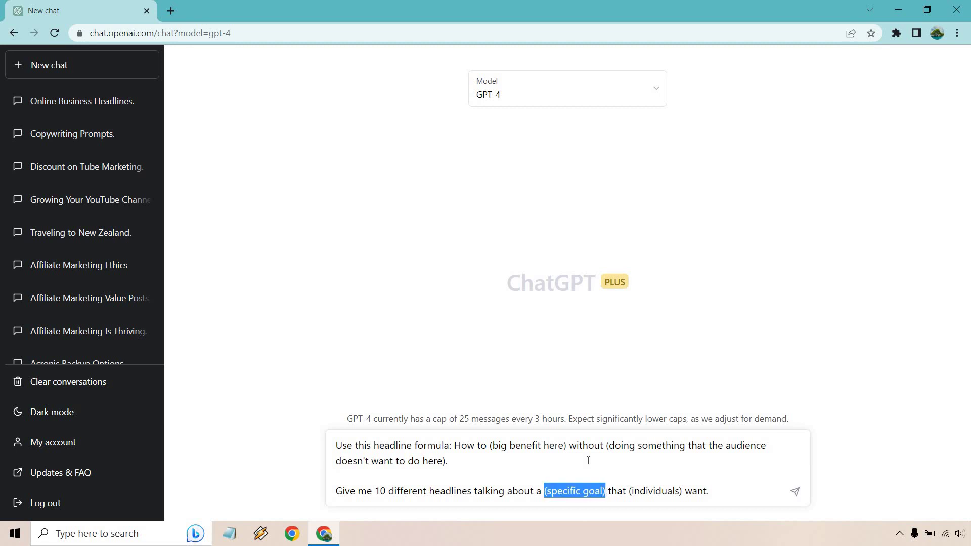
type("building an online business")
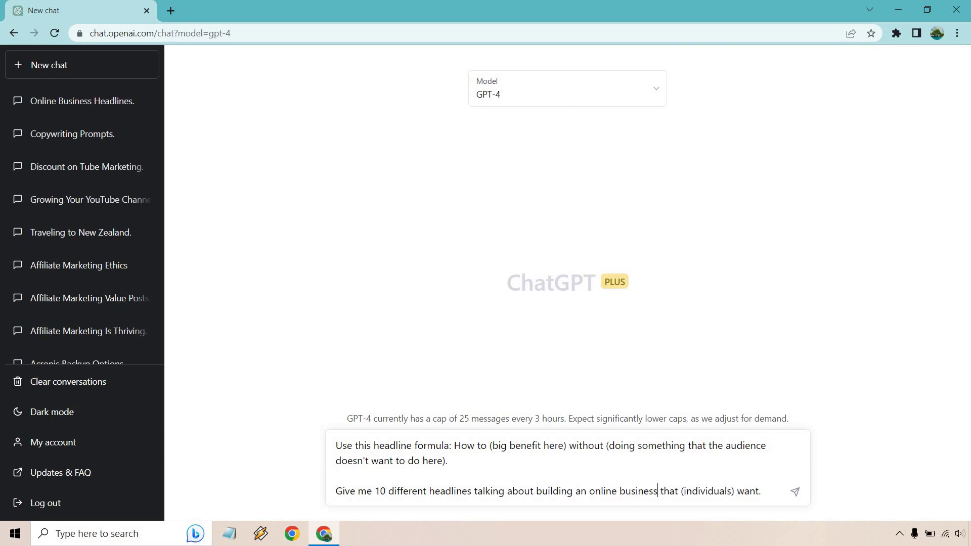
left_click_drag(682, 492, 735, 490)
type("entrepreneurs")
left_click_drag(661, 490, 754, 489)
key("BackSpace")
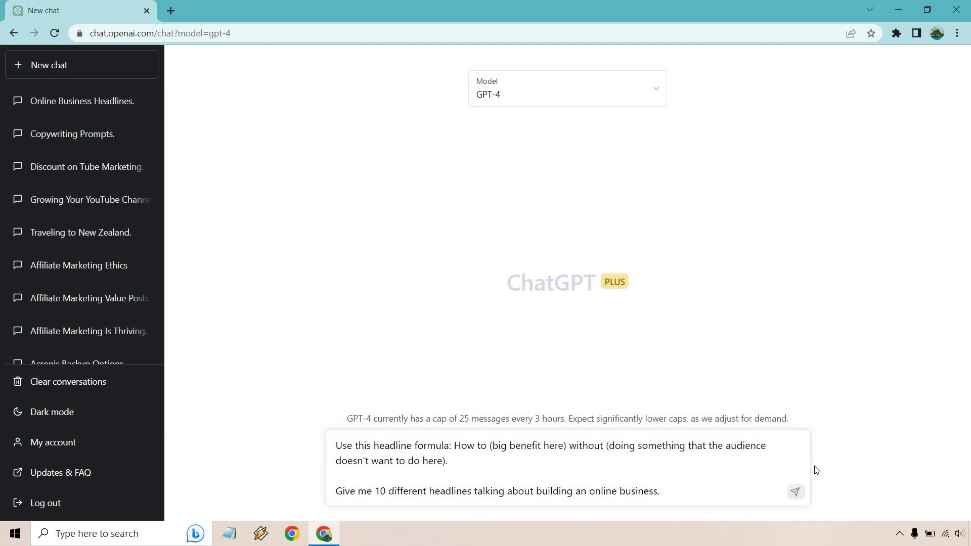
Step: Send the online-business headline prompt to GPT-4
left_click(796, 493)
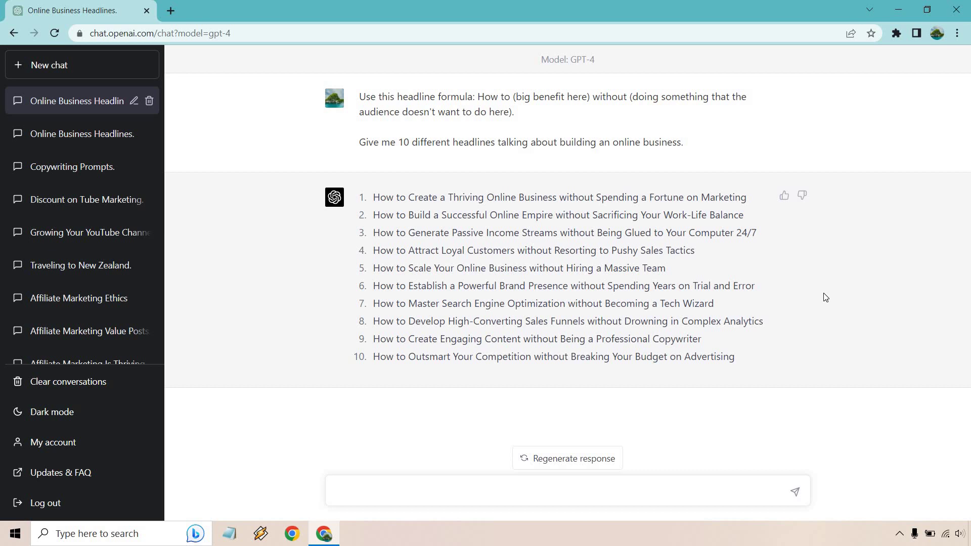
double_click(423, 197)
left_click_drag(480, 197, 557, 197)
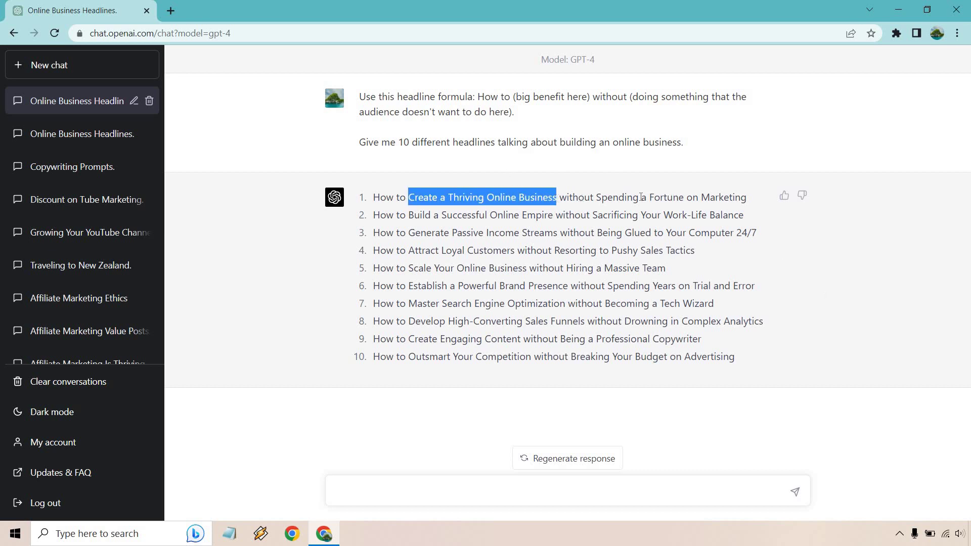
left_click(616, 199)
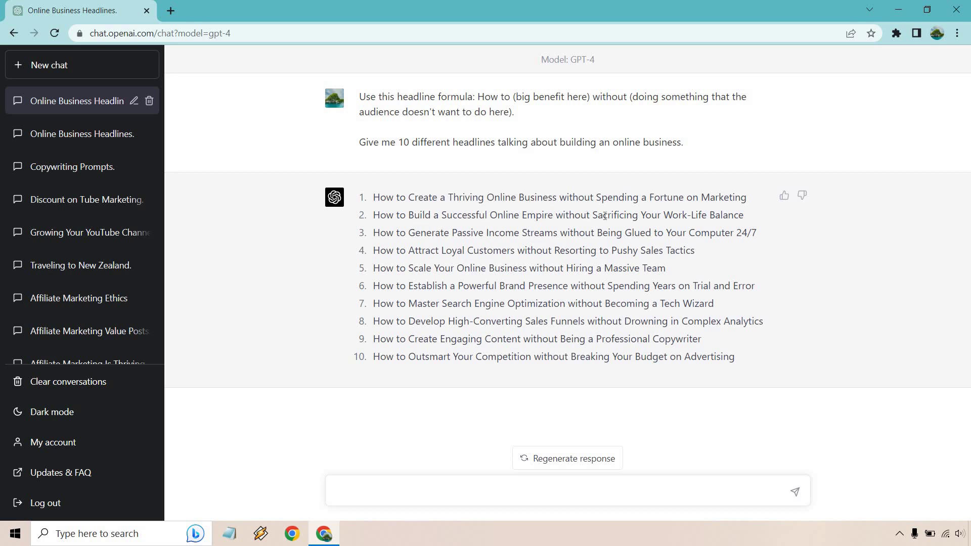
left_click_drag(593, 216, 745, 214)
left_click(688, 218)
left_click_drag(590, 215, 724, 215)
left_click(720, 216)
left_click_drag(737, 357, 373, 358)
left_click(495, 270)
left_click_drag(702, 339, 373, 338)
key("ctrl+c")
Step: Send 'Take this headline:' with pasted headline 9, asking to reword it 5 different ways
left_click(431, 486)
type("Take this headline:")
key("ctrl+v")
type(", and re")
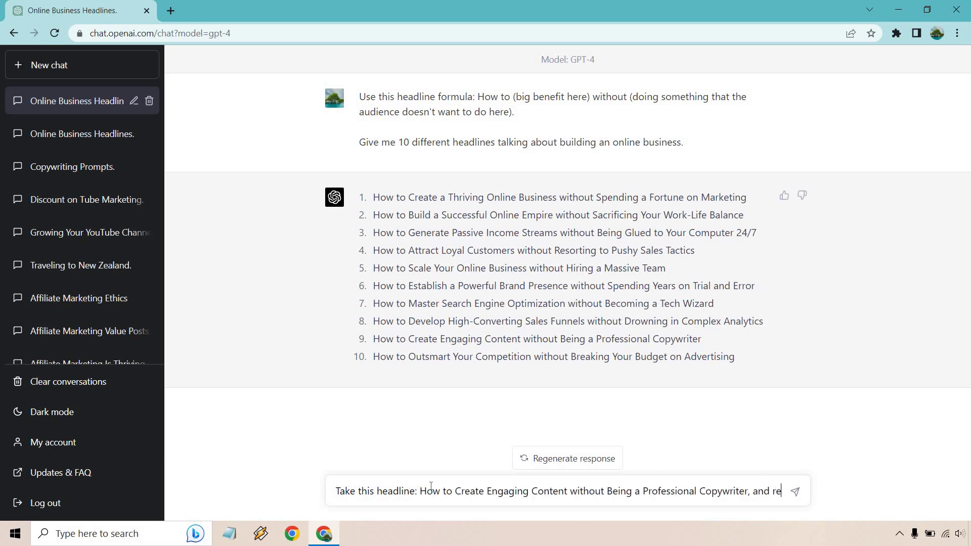
type("word it")
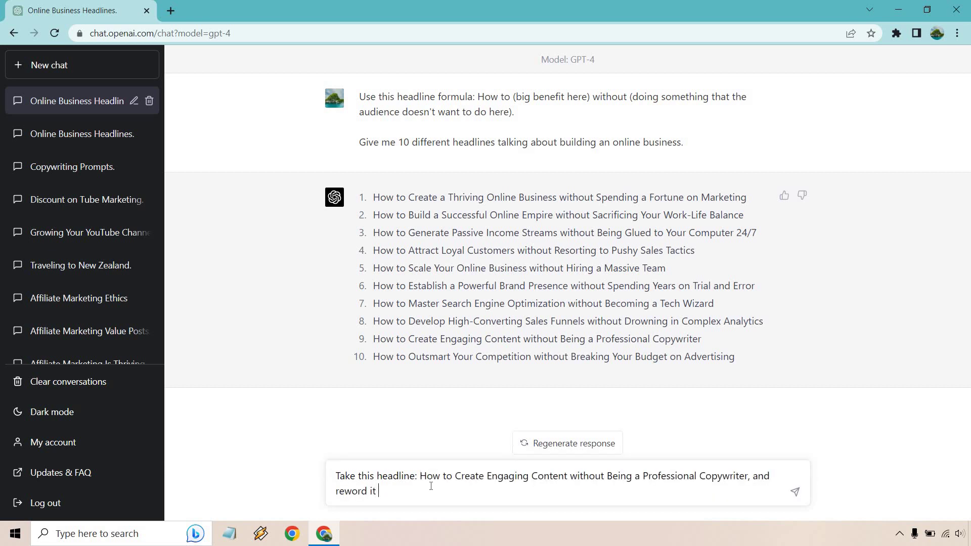
type(" 5 different war")
key("BackSpace")
type("ys.")
key("Return")
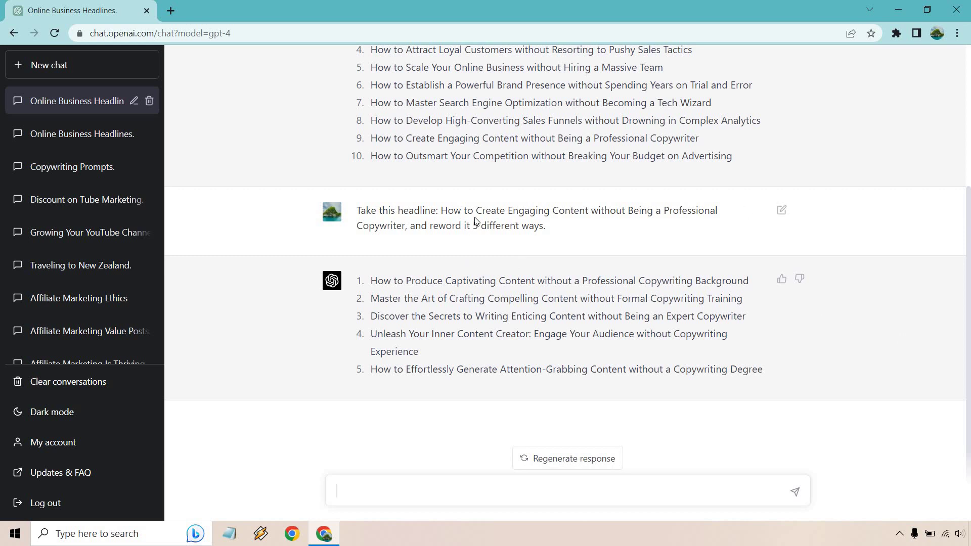
Step: Draft a message combining the copied headline formula, a blank line, and the earlier reword request
scroll(585, 271, "up", 4)
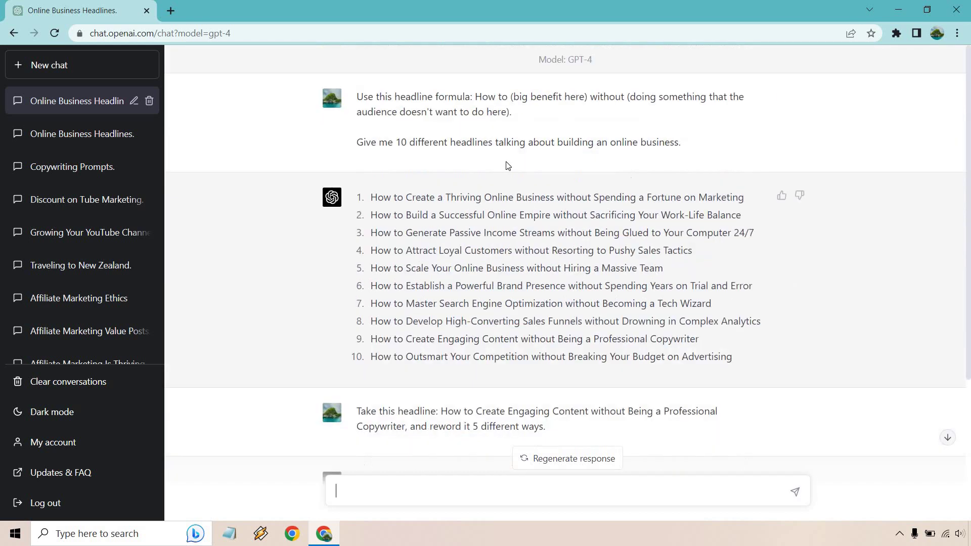
left_click_drag(513, 114, 359, 98)
key("ctrl+c")
scroll(513, 162, "down", 4)
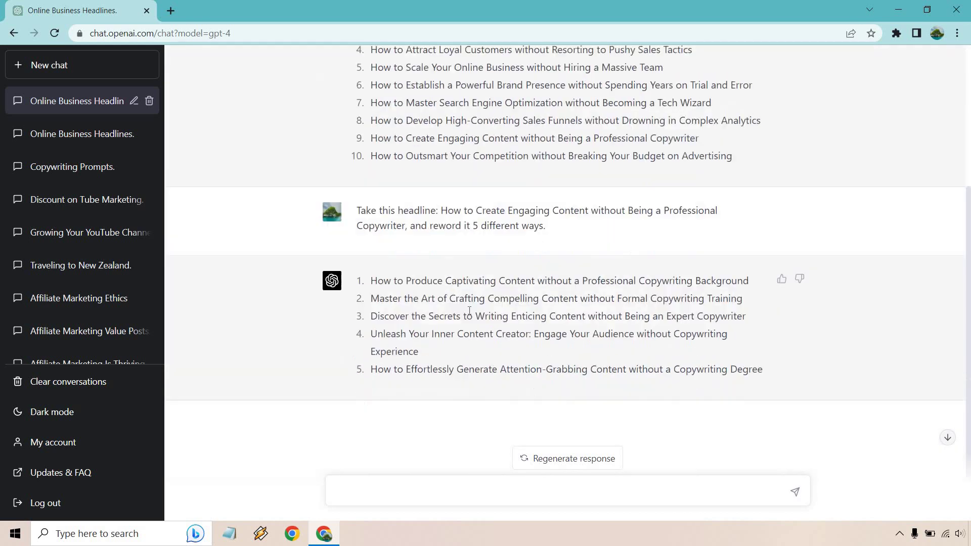
left_click(441, 484)
key("ctrl+v")
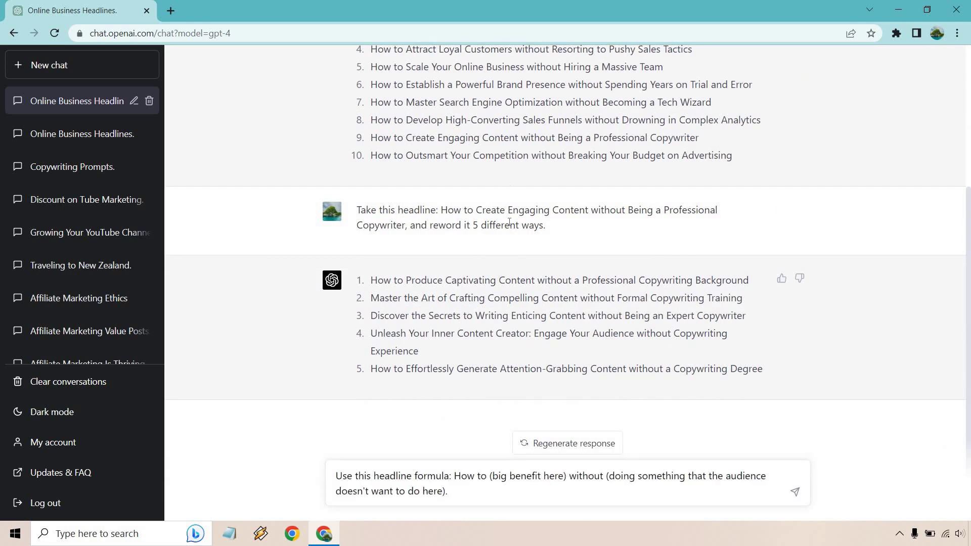
left_click_drag(546, 226, 357, 208)
key("ctrl+c")
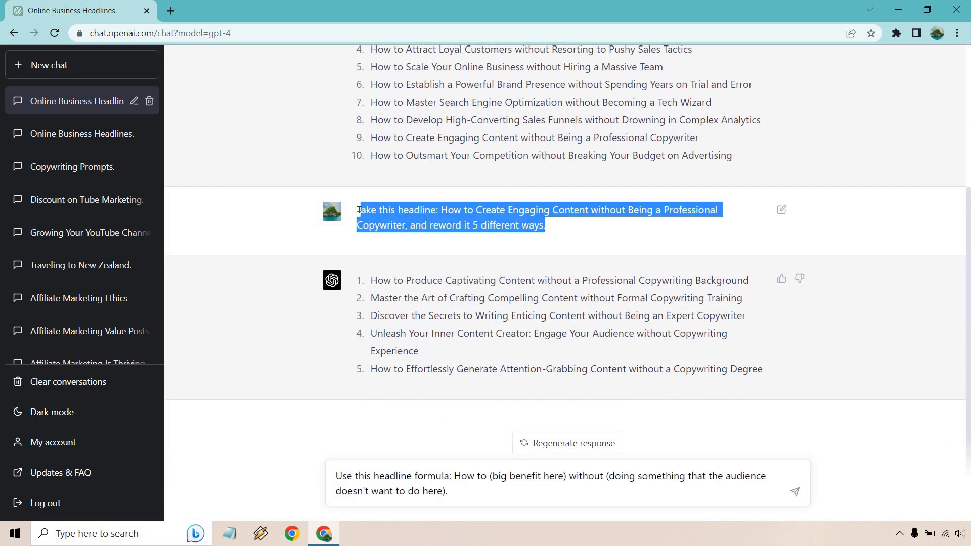
left_click(523, 491)
key("shift+Return")
key("shift+Return")
key("ctrl+v")
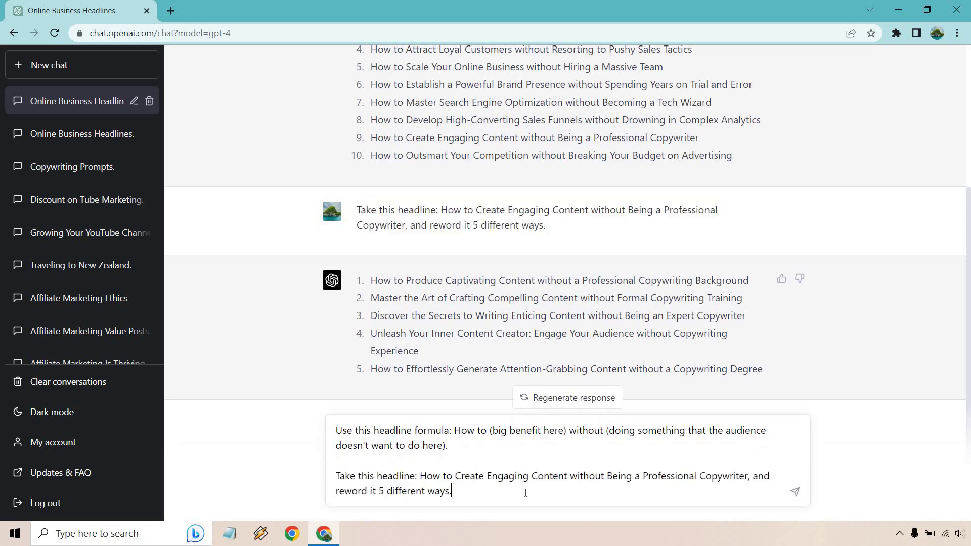
Step: Append 'using the same formula above.' and send the rewording request
type("using the same formula abov")
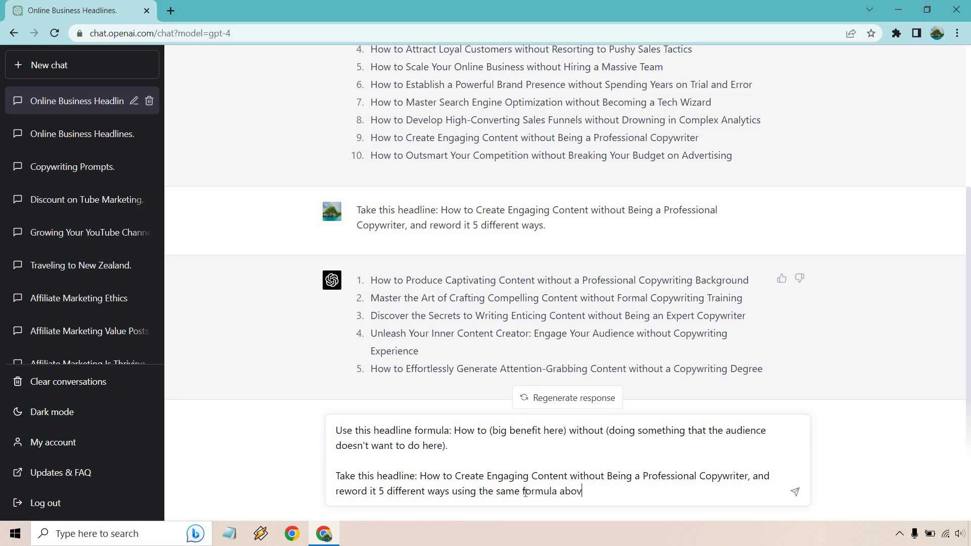
type("e.")
key("Return")
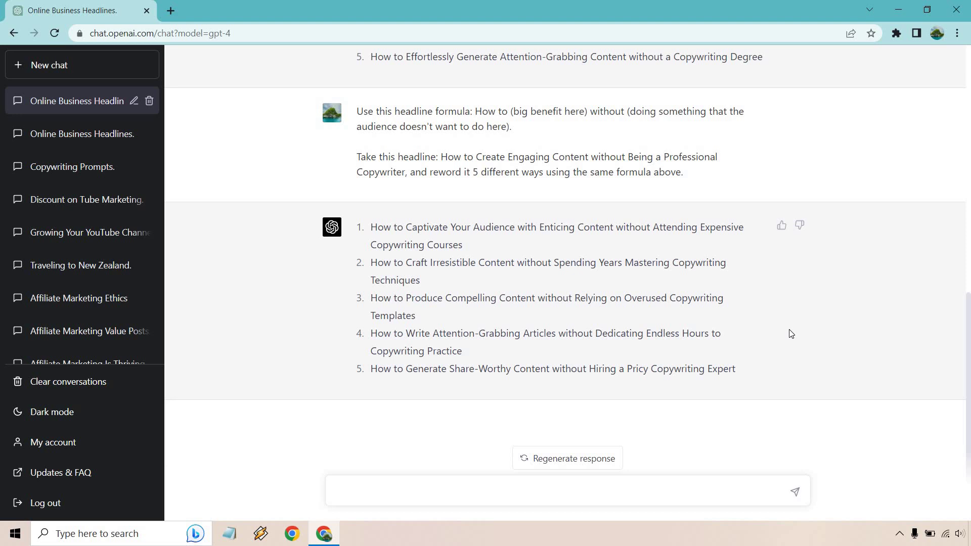
Step: Scroll back through the chat and select the original 10-headline formula prompt
scroll(674, 295, "up", 4)
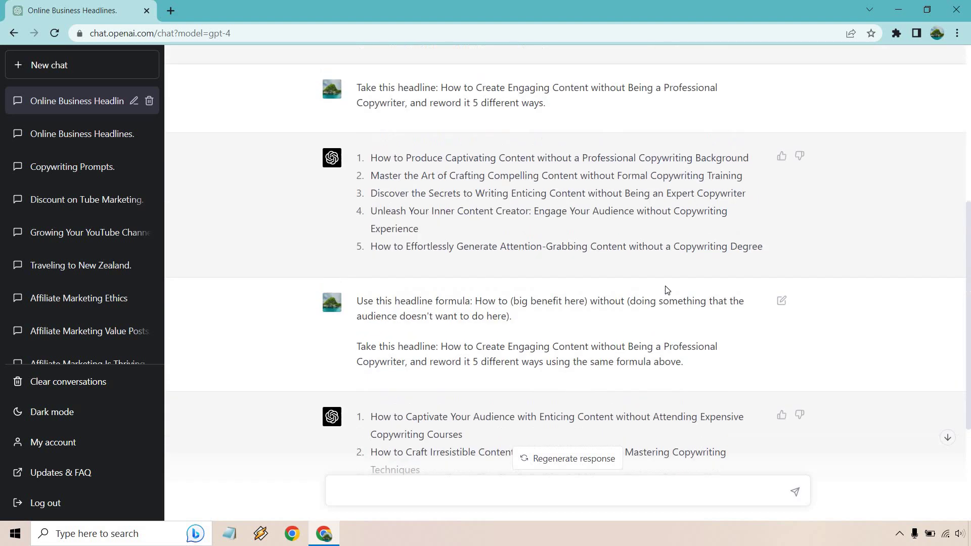
scroll(602, 227, "up", 3)
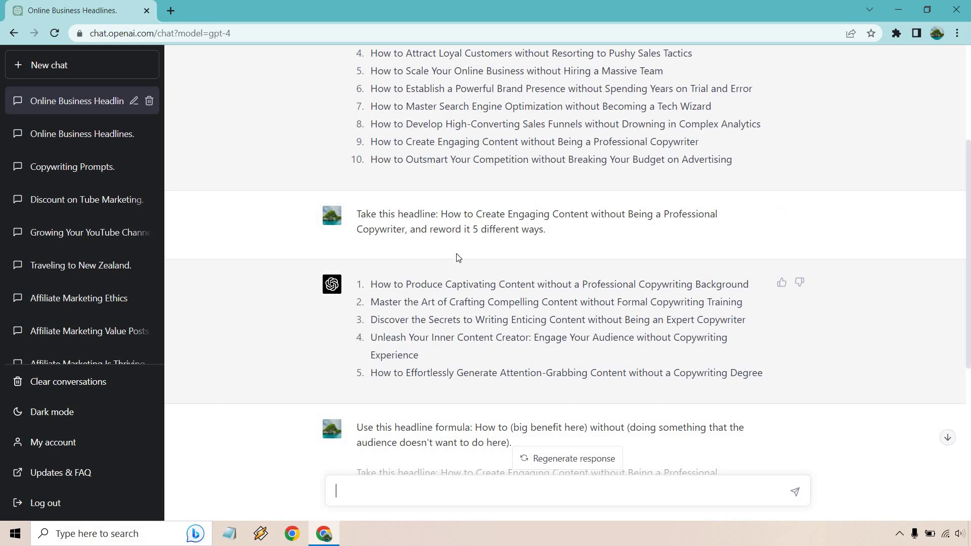
scroll(457, 255, "down", 5)
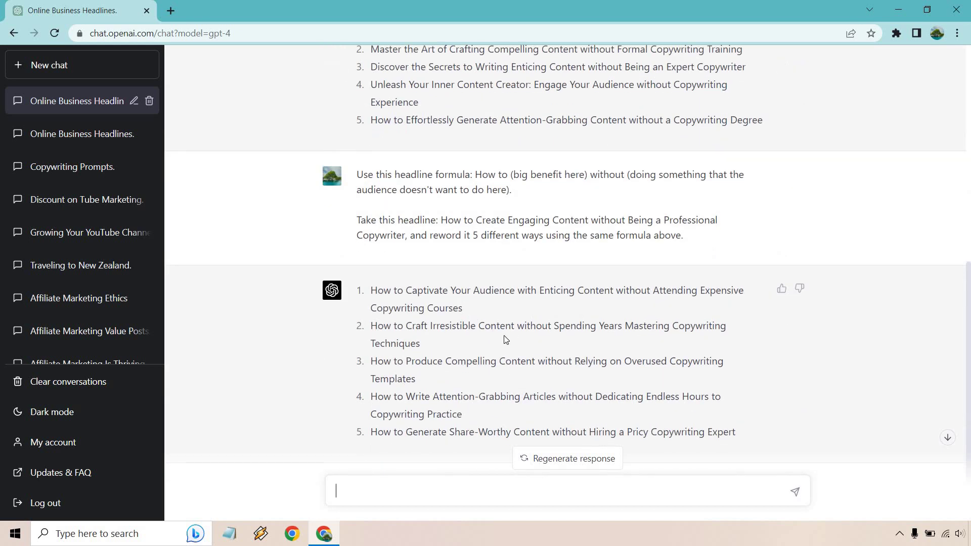
scroll(517, 343, "up", 8)
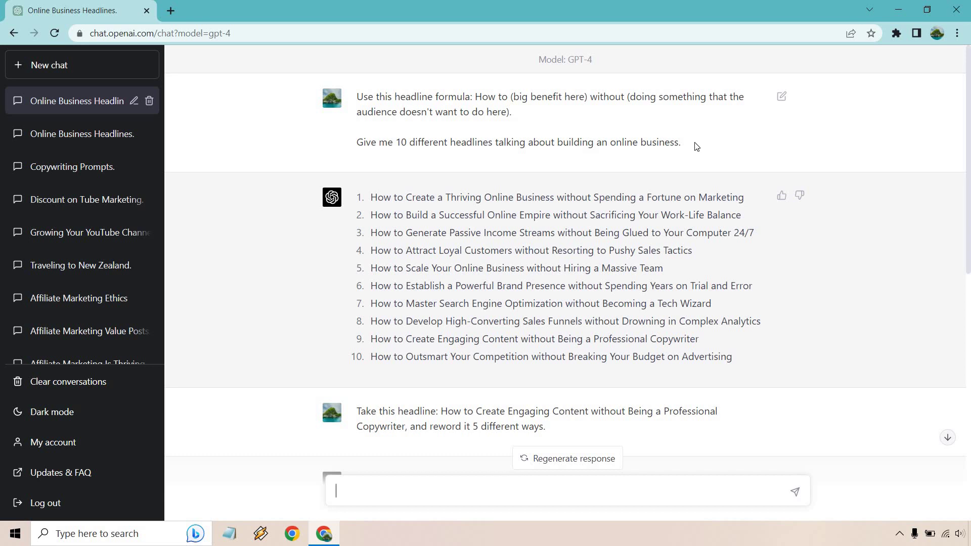
left_click_drag(681, 143, 361, 101)
Step: Open a new GPT-4 chat via chat.openai.com/chat?model=gpt-4 and paste the formula prompt
left_click(119, 69)
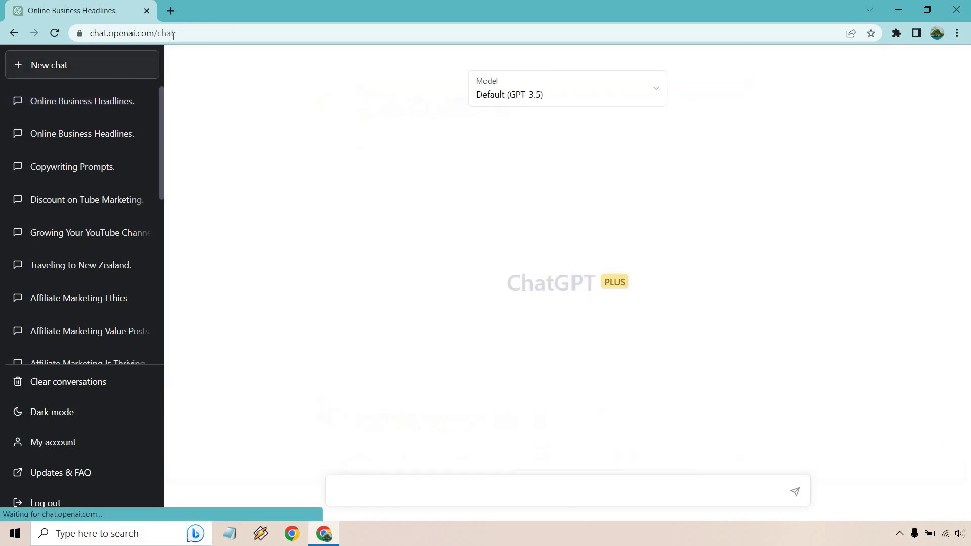
left_click(173, 35)
type("chat.openai.com/chat?model=gpt-4")
key("Return")
type("Use this headline formula: How to (big benefit here) without (doing something that the audience doesn't want to do here).  Give me 10 different headlines talking about losing weight for busy small business owners.")
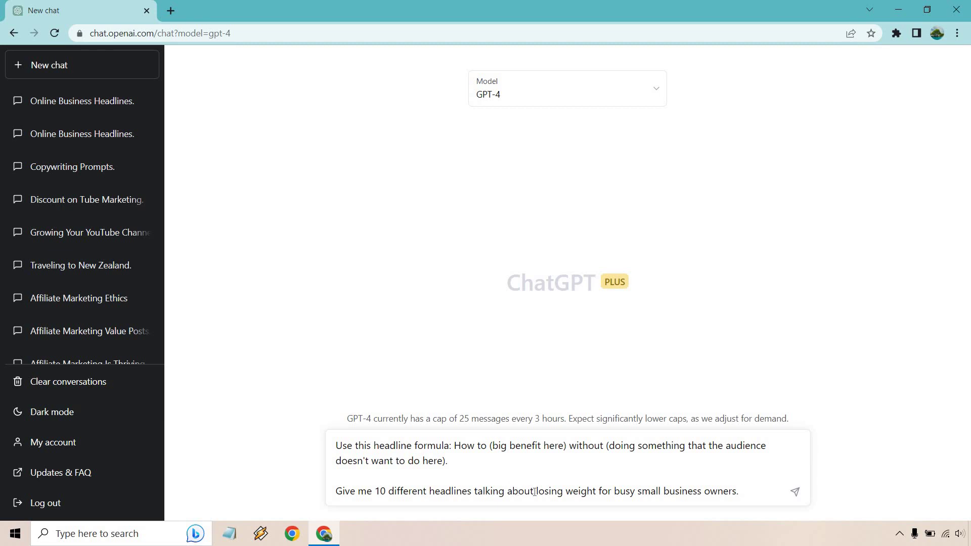
Step: Check the prompt's topic 'losing weight', audience 'busy small business owners', and formula paragraph
left_click_drag(537, 491, 596, 491)
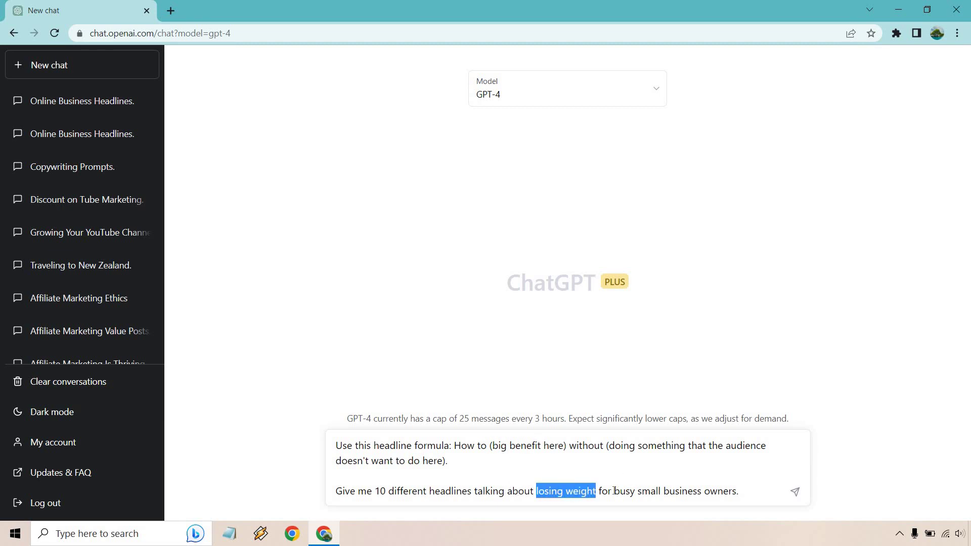
left_click_drag(615, 491, 737, 491)
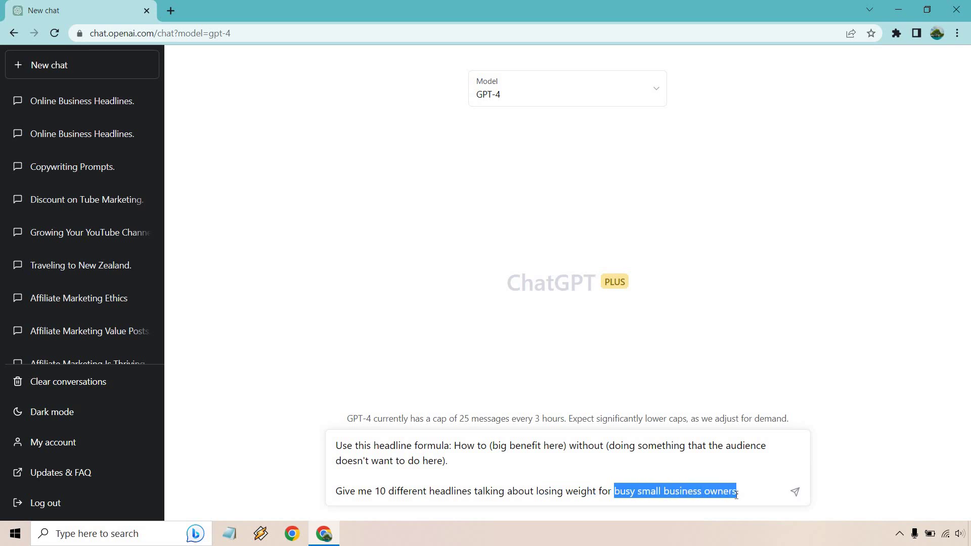
left_click(891, 443)
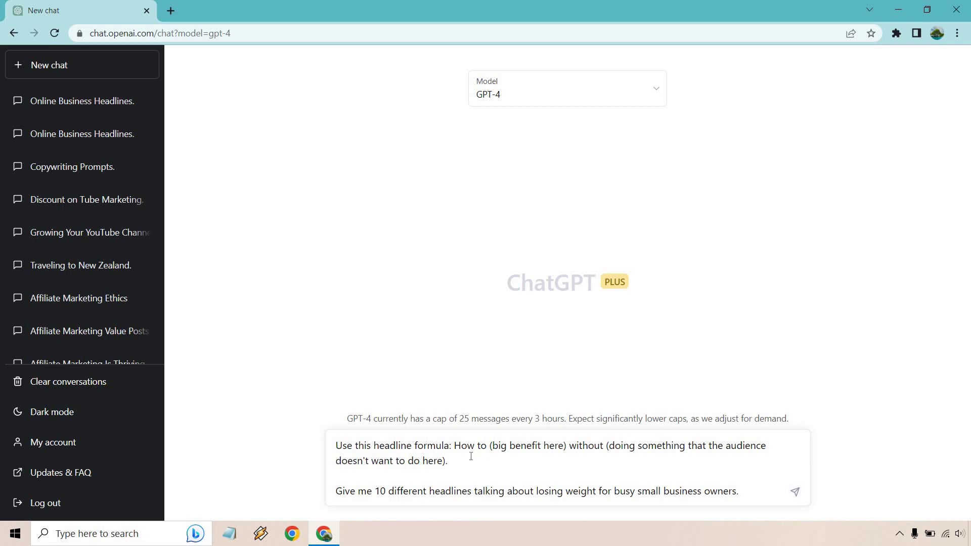
left_click_drag(468, 456, 301, 425)
Step: Send the weight-loss prompt and review the ten generated headlines, including headline 8
left_click(810, 409)
left_click(795, 492)
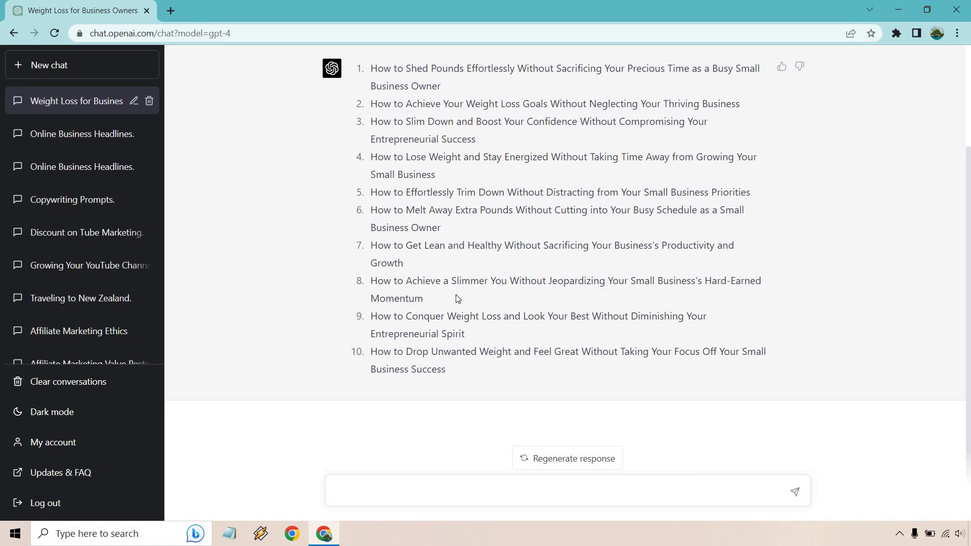
left_click_drag(423, 299, 510, 281)
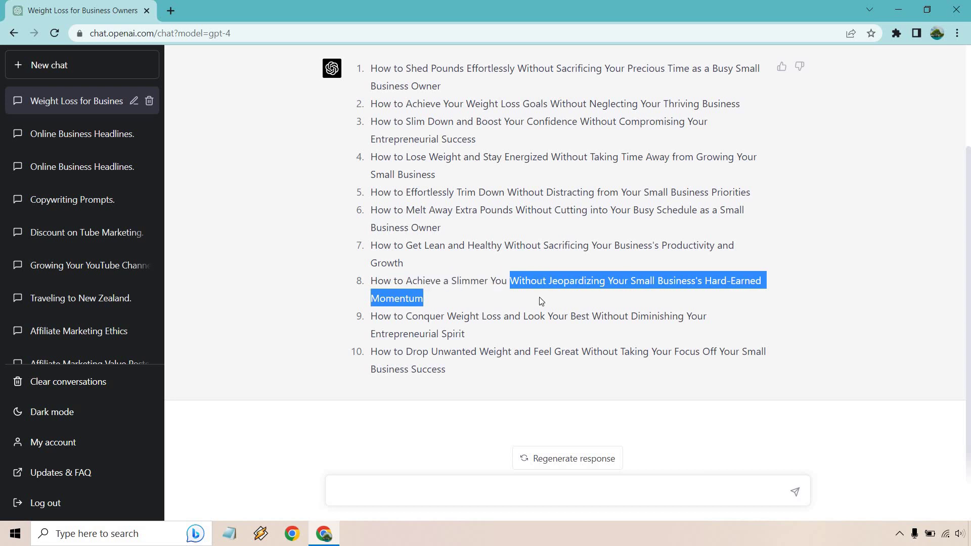
left_click(847, 287)
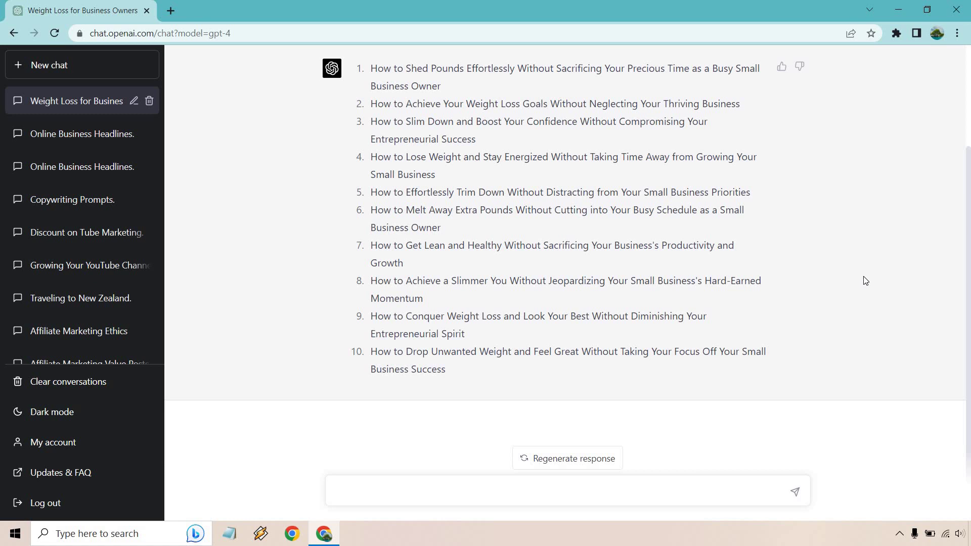
scroll(864, 283, "up", 3)
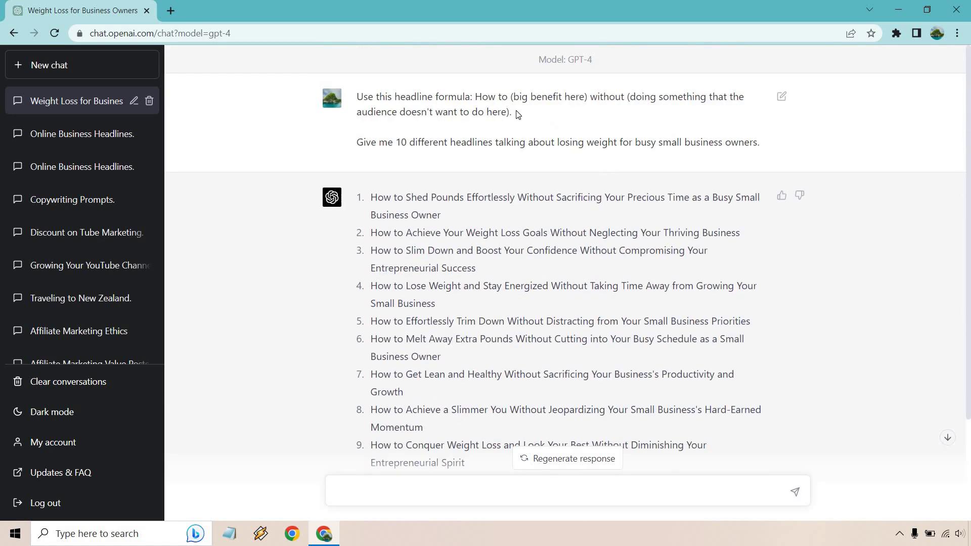
left_click_drag(516, 113, 478, 100)
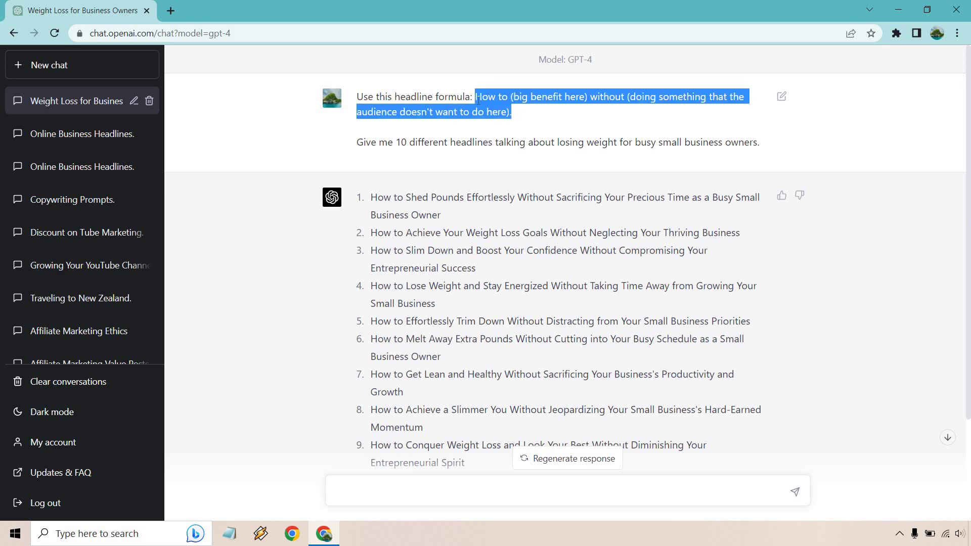
left_click(889, 267)
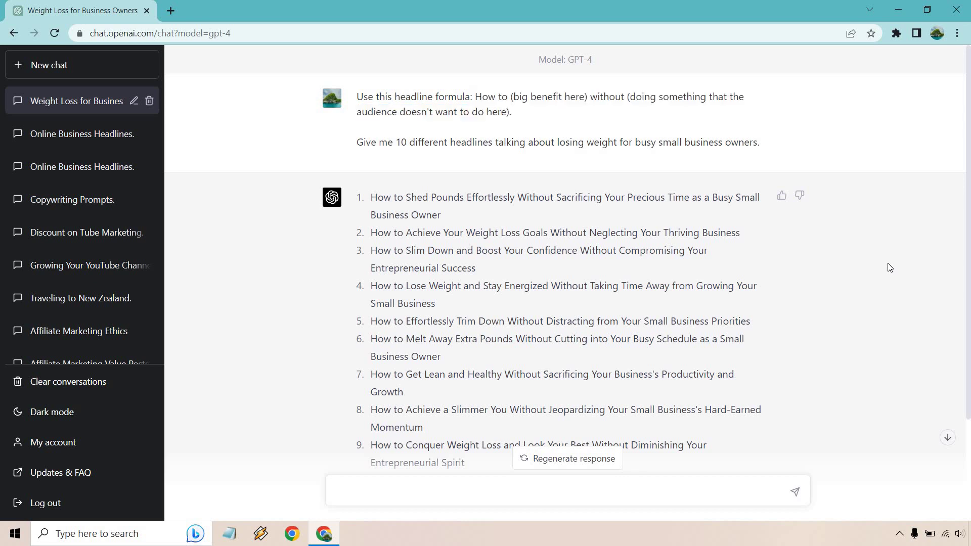